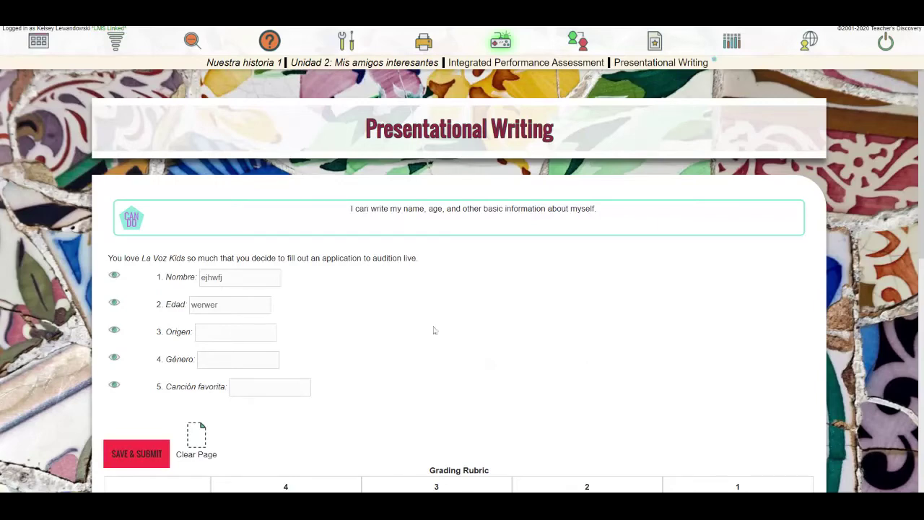
# - Enter sample text in the Nombre and Edad fields, then show the globe-icon teacher tools panel
pyautogui.click(238, 277)
pyautogui.click(224, 304)
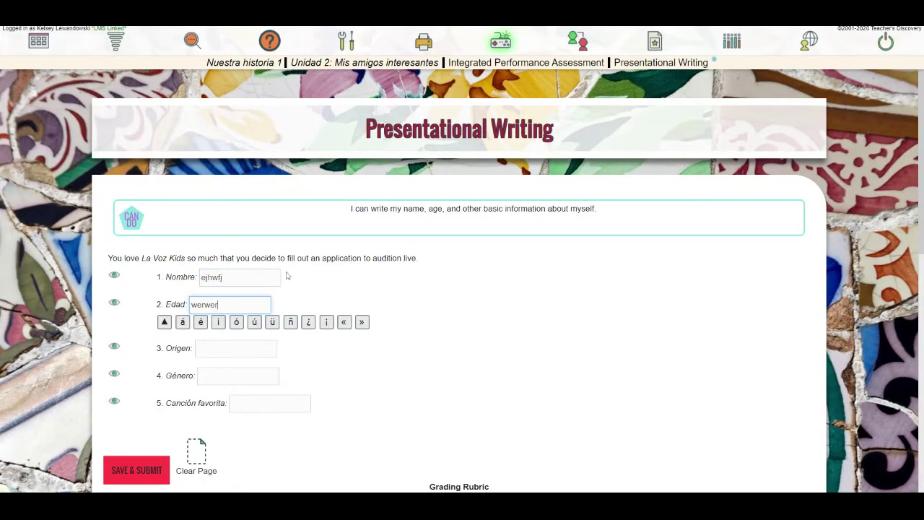
pyautogui.scroll(-1, 467, 306)
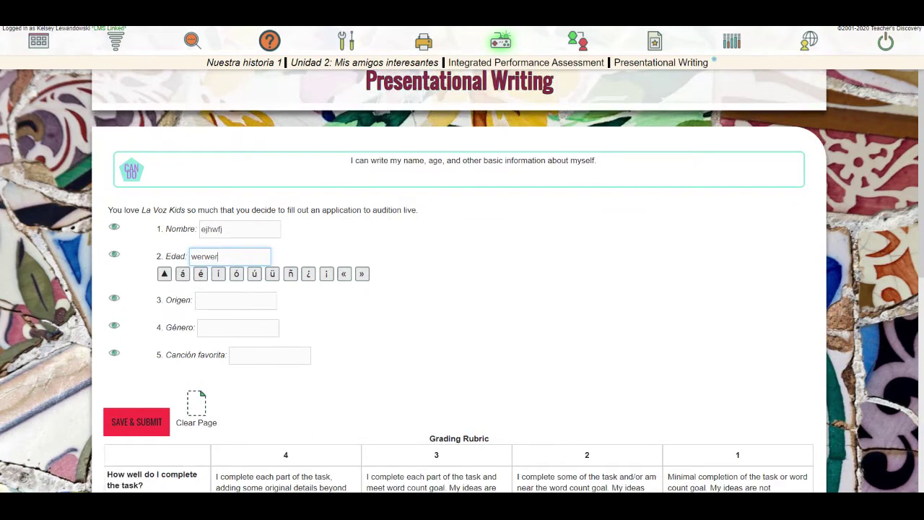
pyautogui.click(511, 327)
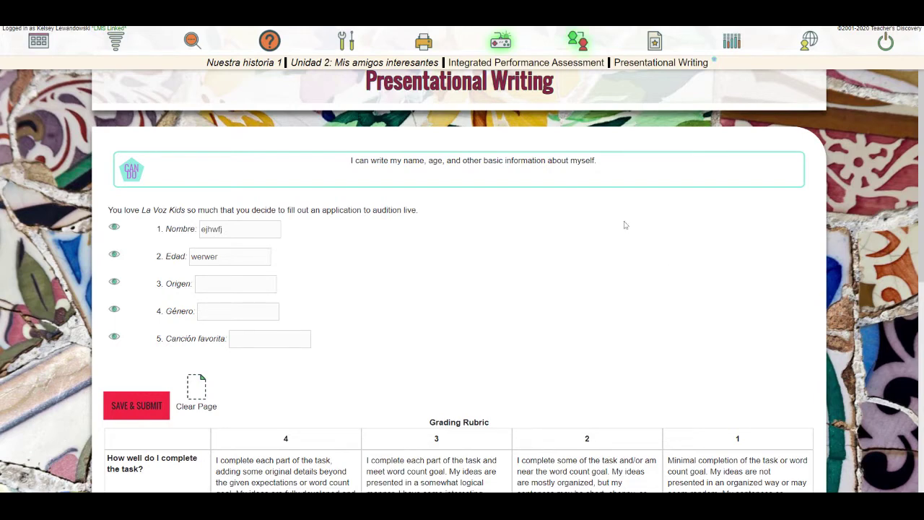
pyautogui.moveTo(813, 48)
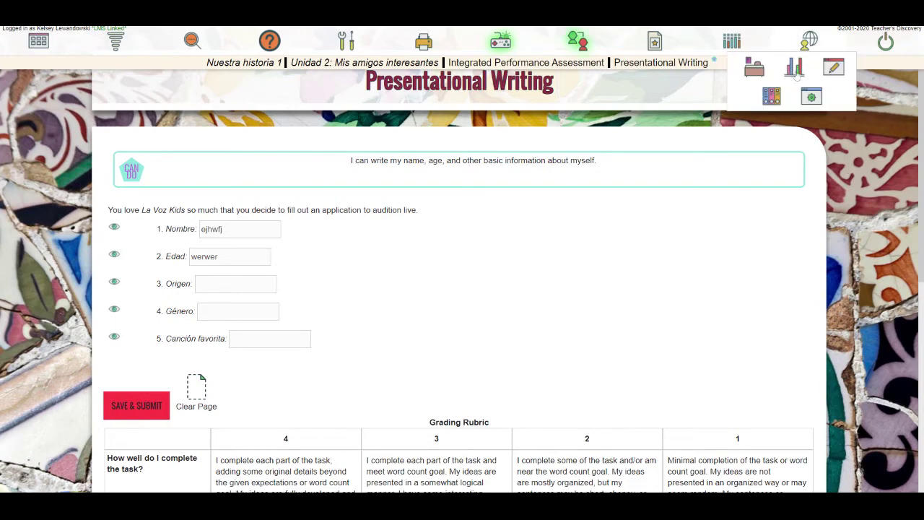
# - Reset the first pending Third Hour Actividad 2 submission, view the other one, then open Activity Results
pyautogui.click(795, 72)
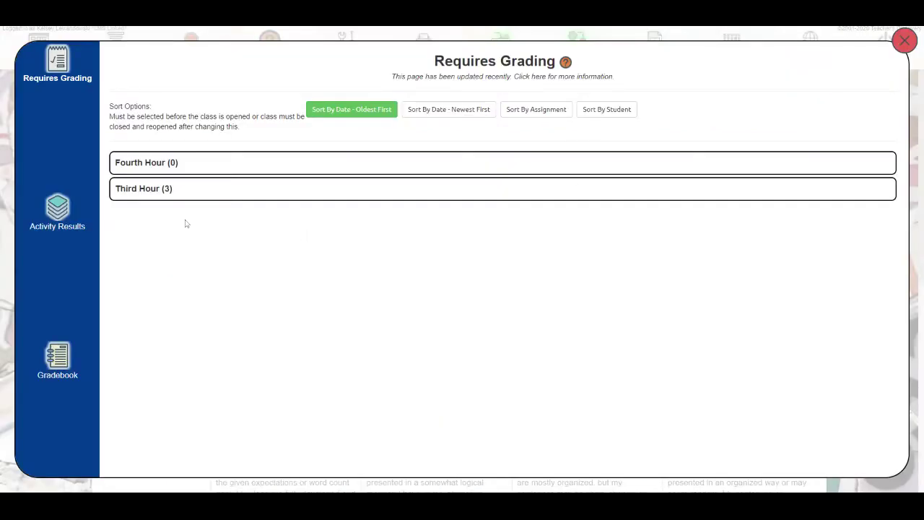
pyautogui.click(153, 190)
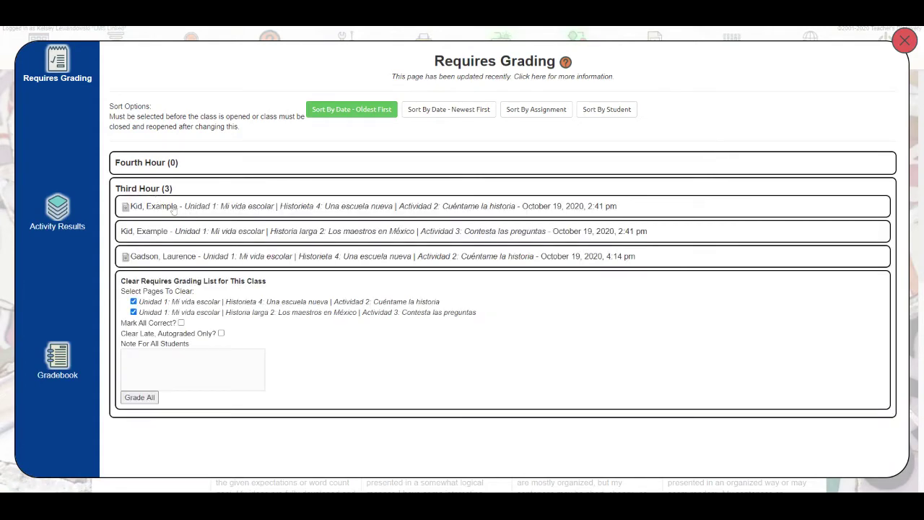
pyautogui.click(173, 209)
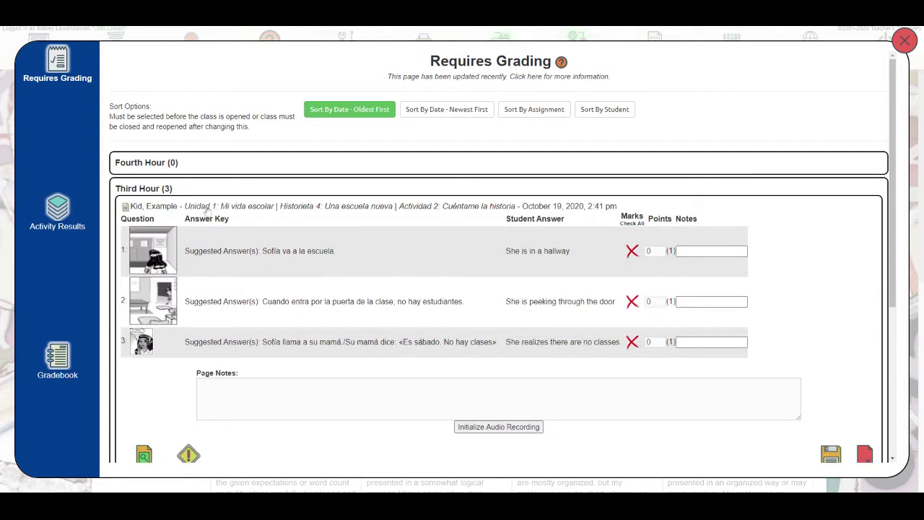
pyautogui.scroll(-1, 207, 209)
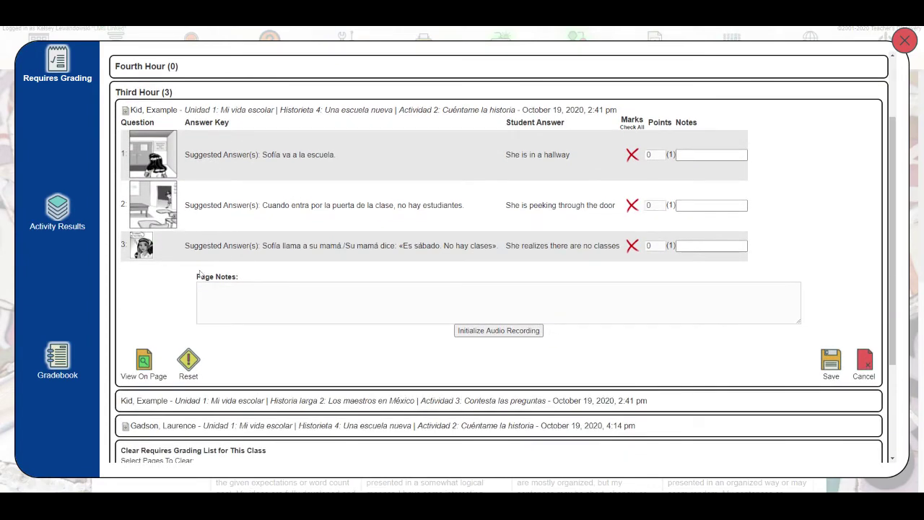
pyautogui.click(188, 361)
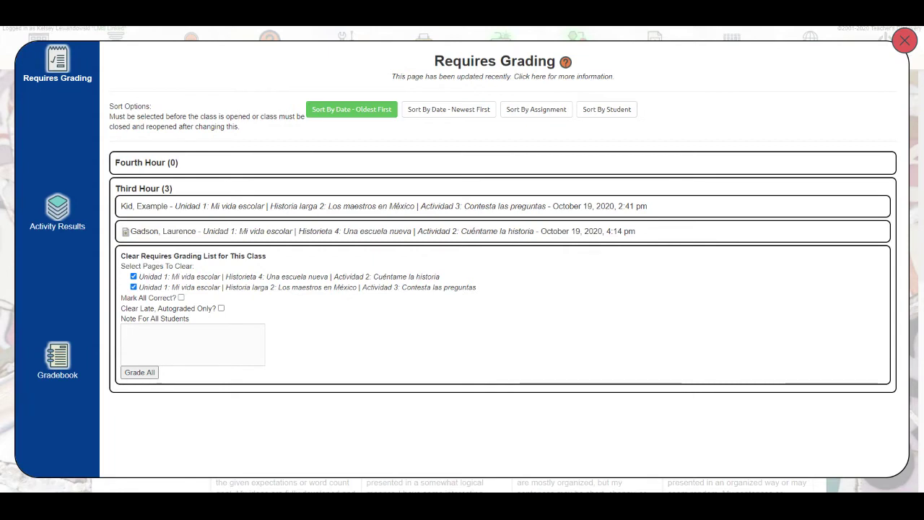
pyautogui.click(230, 235)
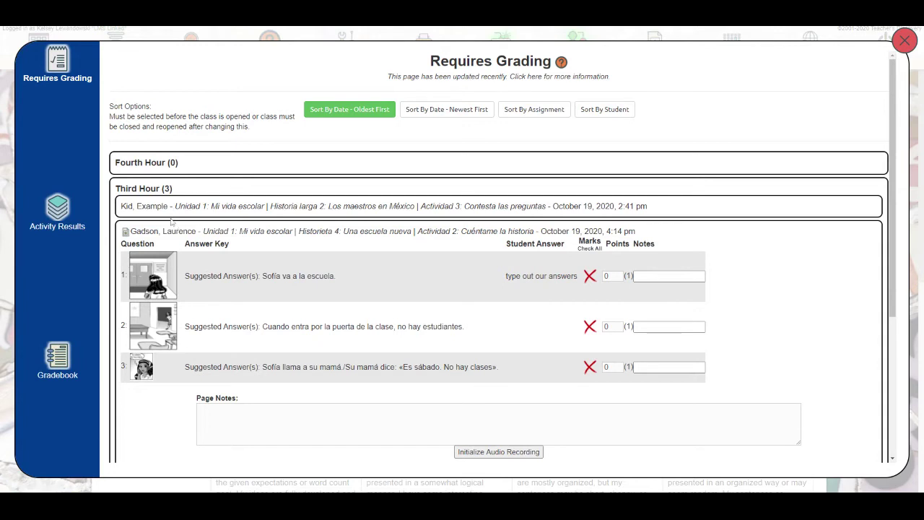
pyautogui.click(49, 209)
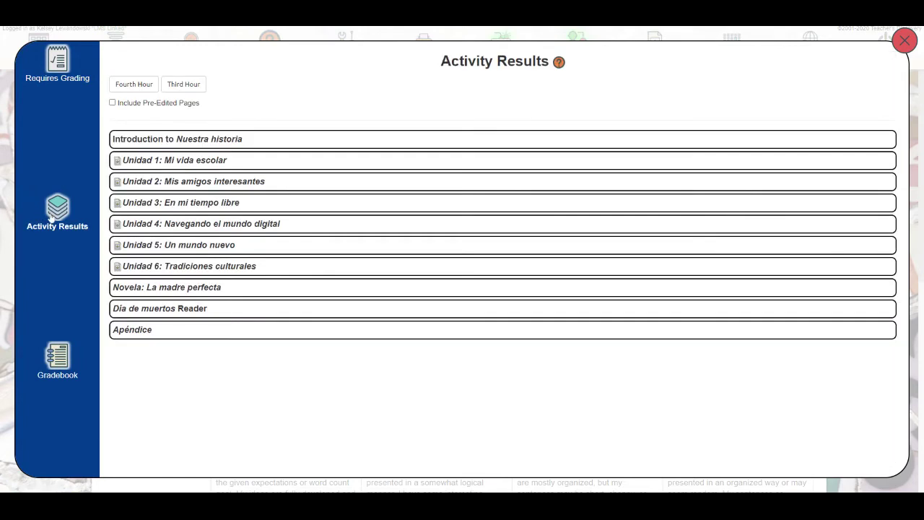
# - Select Third Hour and Fourth Hour, then expand Unidad 1, Historieta 1 and Actividad 3: Escucha y empareja
pyautogui.click(183, 84)
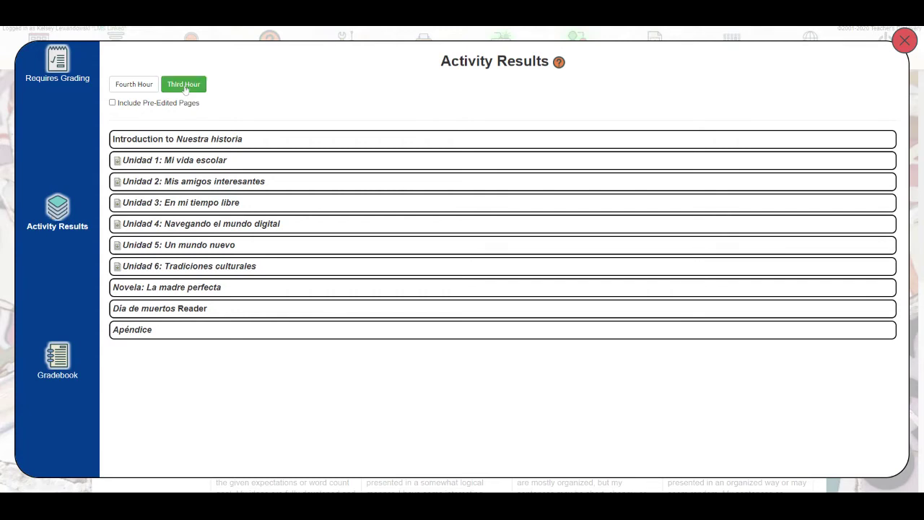
pyautogui.click(133, 84)
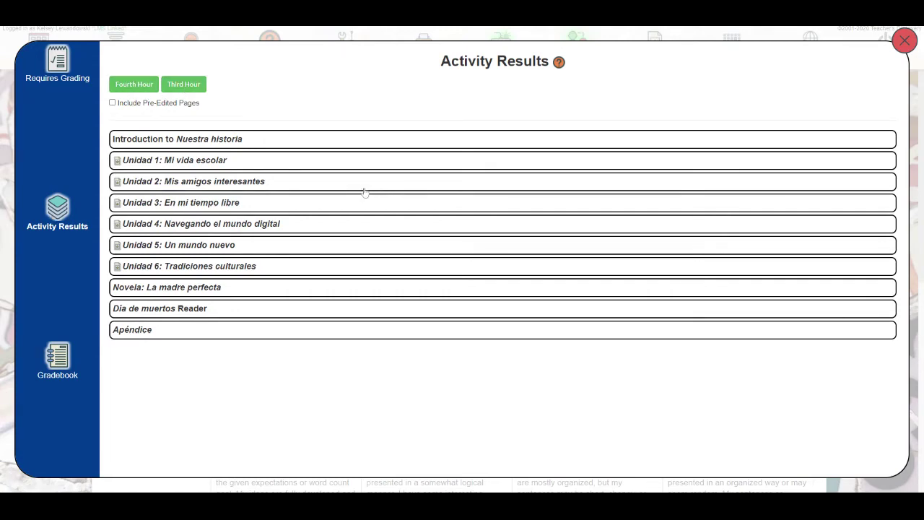
pyautogui.click(157, 162)
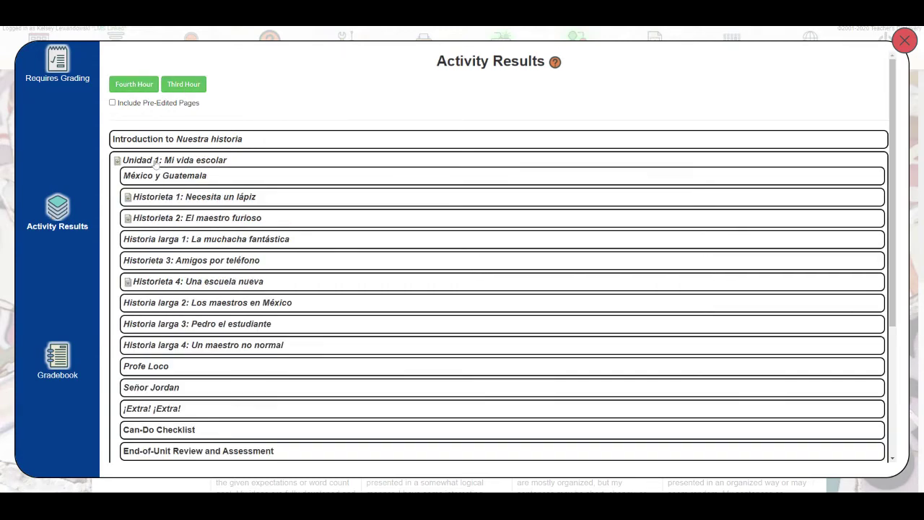
pyautogui.click(160, 198)
pyautogui.click(173, 319)
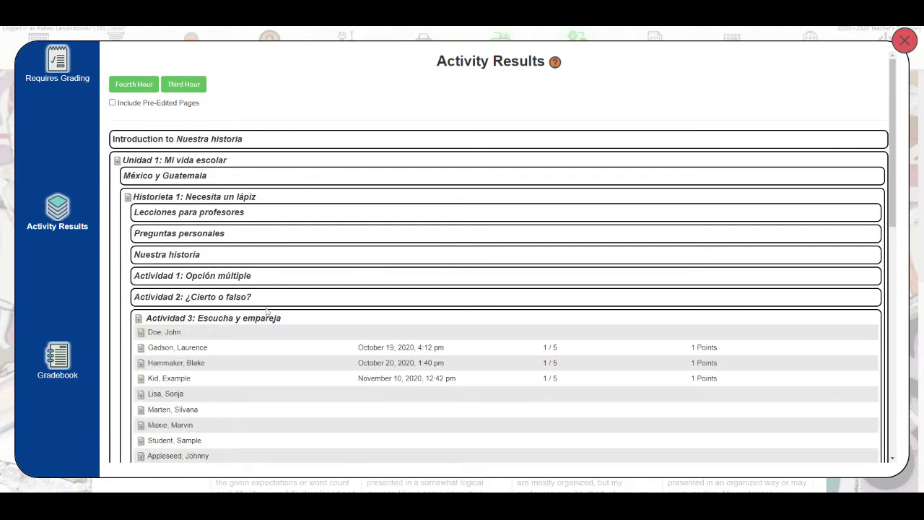
pyautogui.scroll(-2, 281, 285)
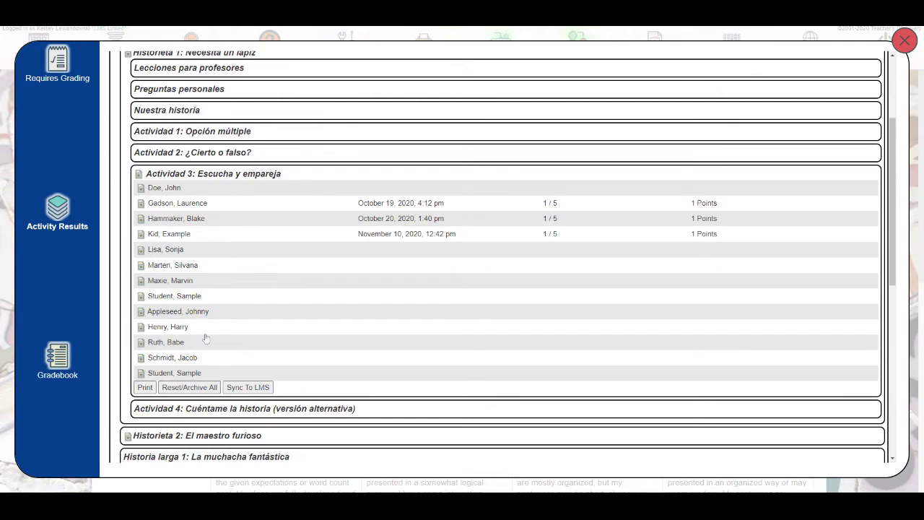
# - Review one student's Actividad 3 answers and previous submissions, then close the Activity Results overlay
pyautogui.click(202, 222)
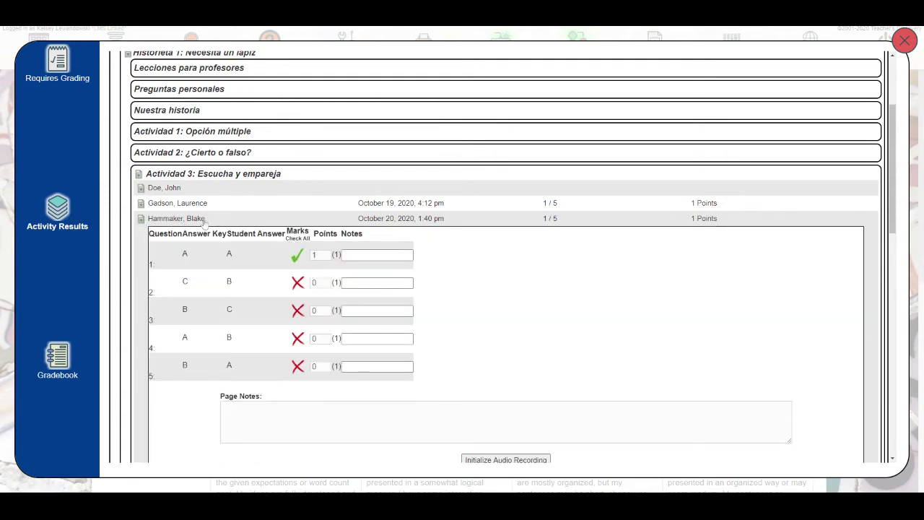
pyautogui.scroll(-3, 203, 222)
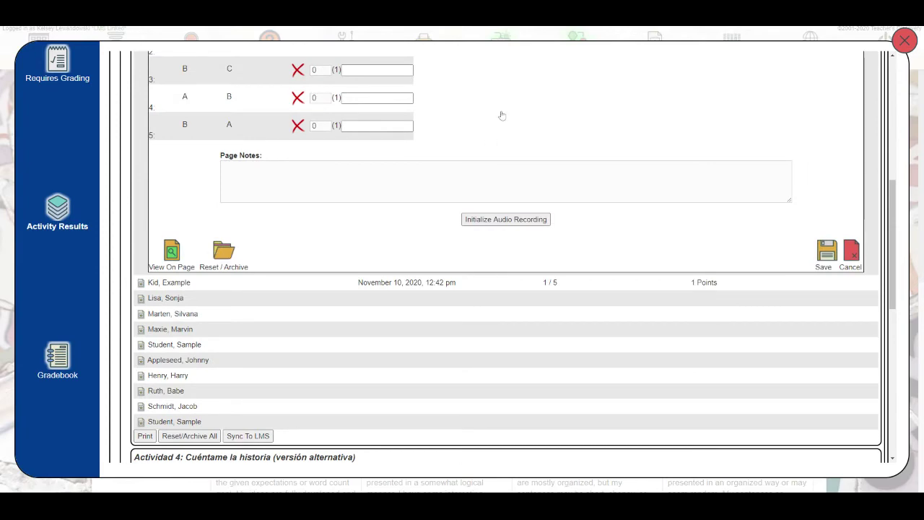
pyautogui.scroll(3, 419, 278)
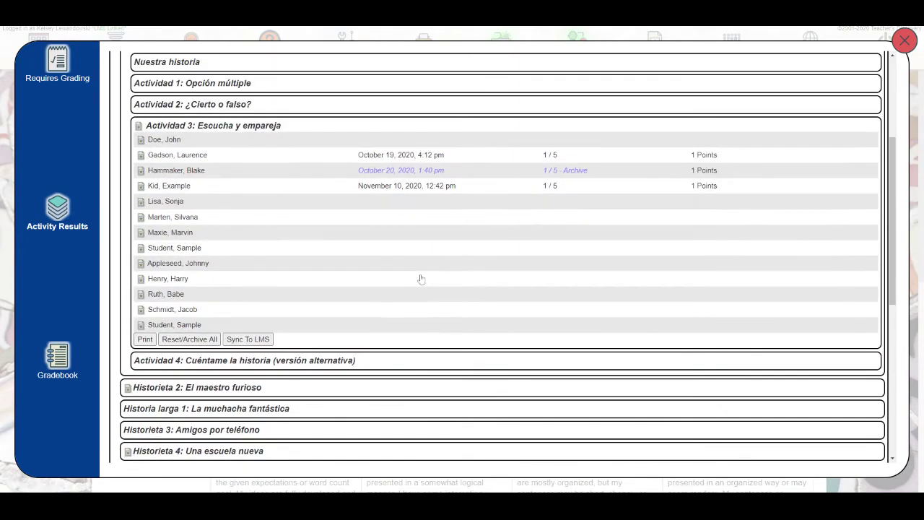
pyautogui.click(572, 176)
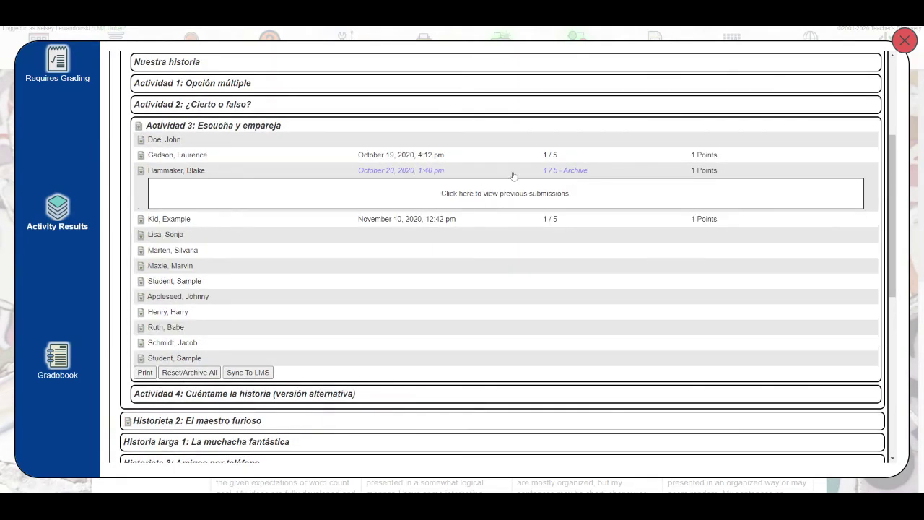
pyautogui.click(607, 173)
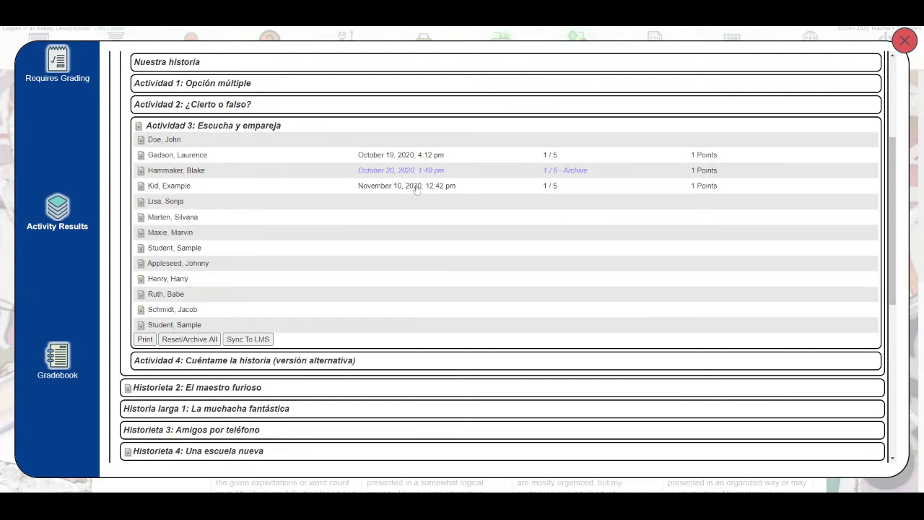
pyautogui.scroll(-1, 417, 189)
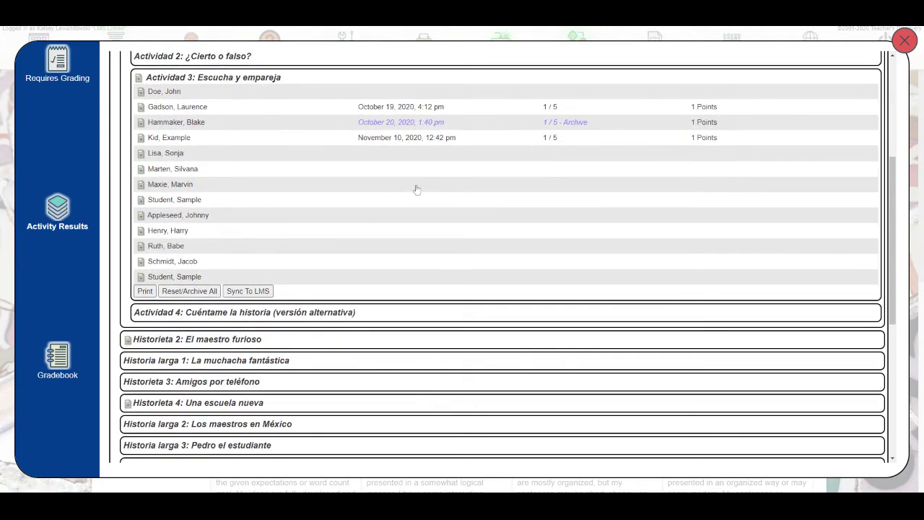
pyautogui.click(905, 42)
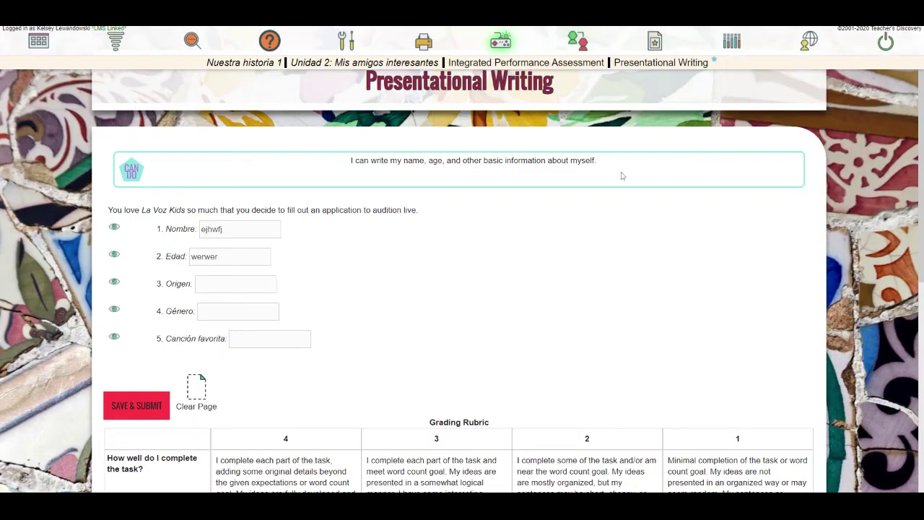
# - From the assignments list, open Edit Assignment for Unidad 5's Actividad 1: ¿Quién es?
pyautogui.click(655, 41)
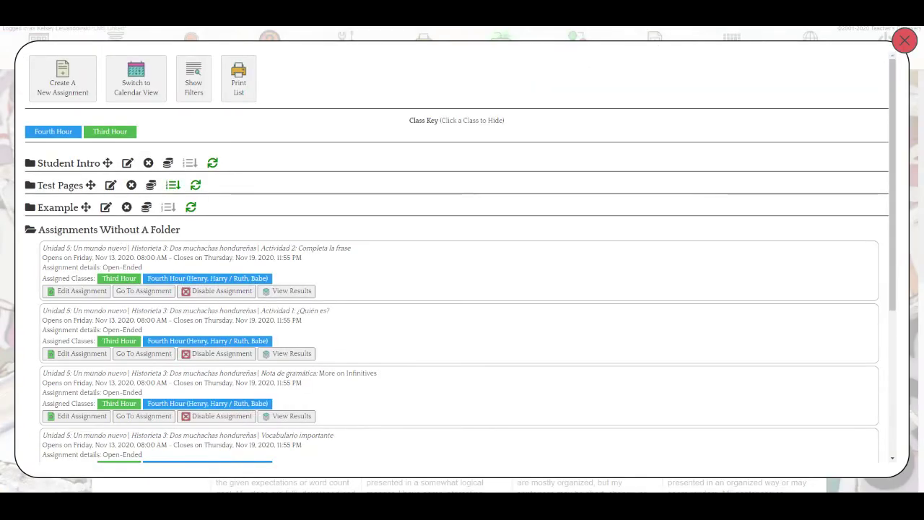
pyautogui.scroll(-3, 81, 261)
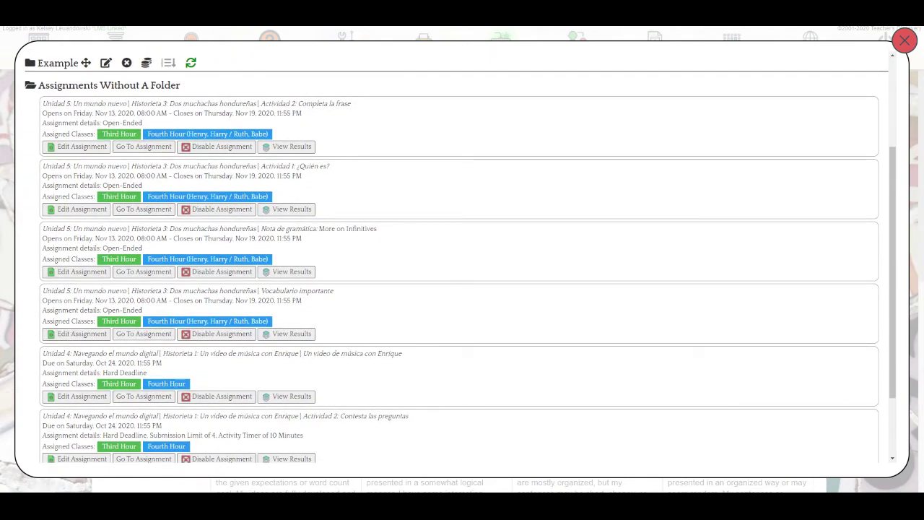
pyautogui.click(70, 335)
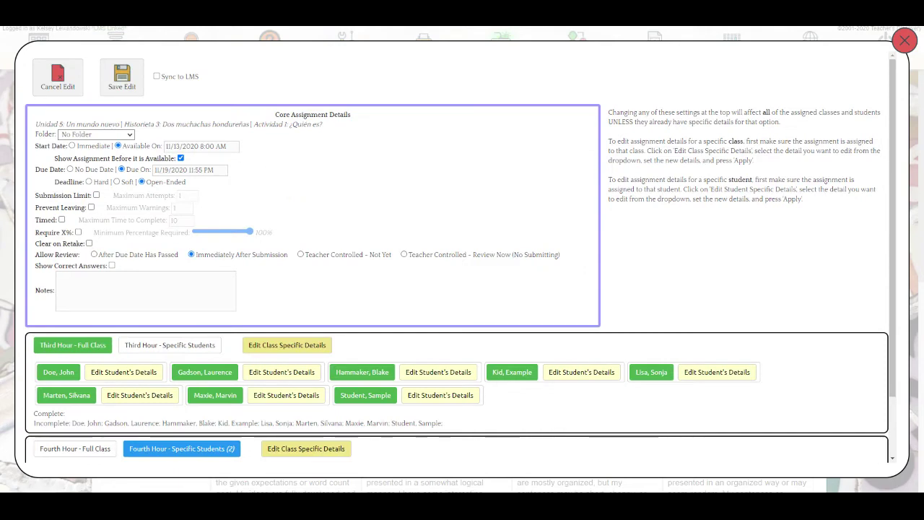
pyautogui.click(164, 170)
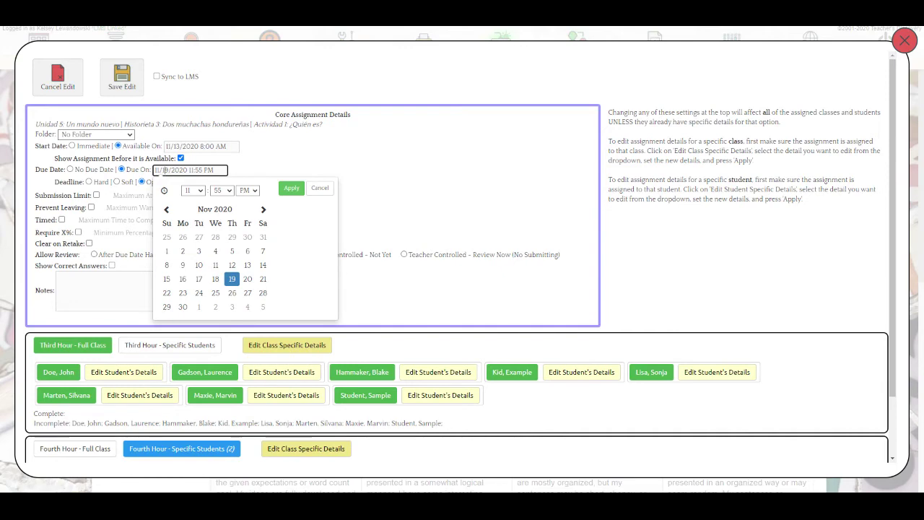
pyautogui.click(298, 187)
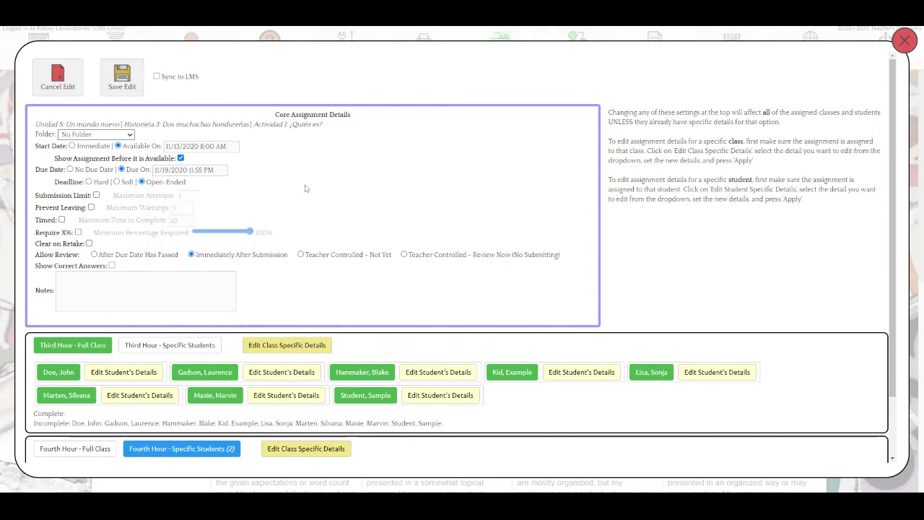
pyautogui.moveTo(147, 182); pyautogui.dragTo(201, 188)
pyautogui.click(202, 188)
pyautogui.click(116, 182)
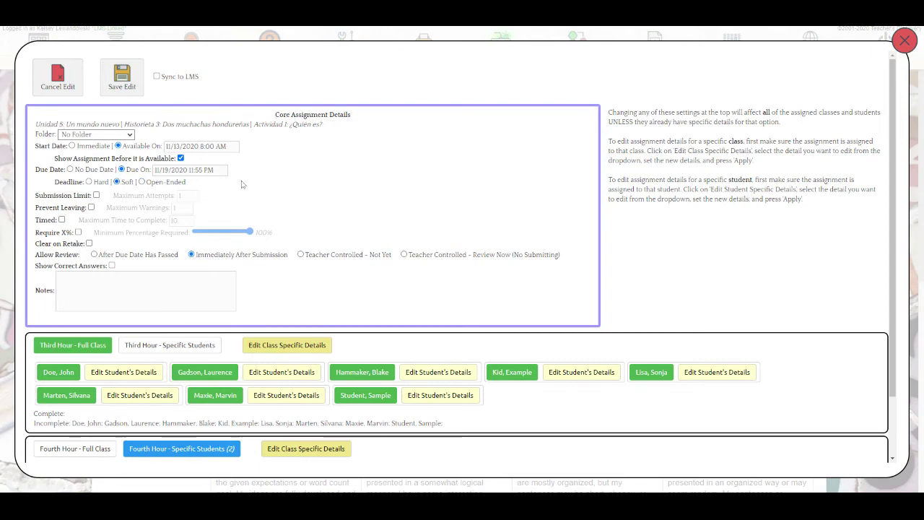
pyautogui.click(142, 182)
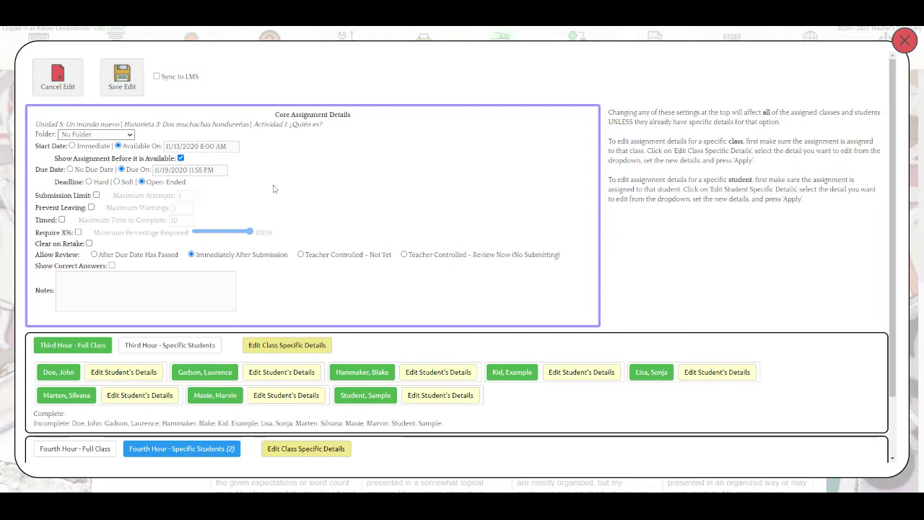
pyautogui.scroll(-2, 97, 148)
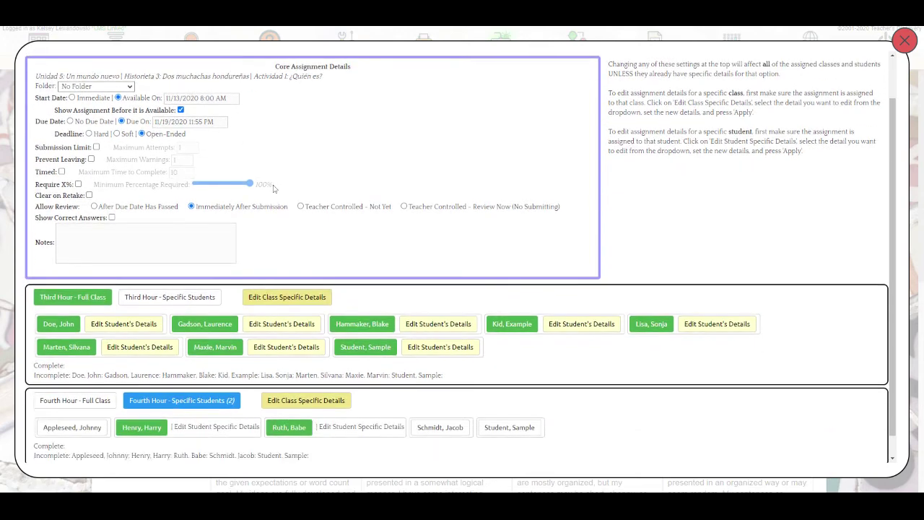
# - Leave Submission Limit off, set Allow Review to Teacher Controlled - Not Yet, and save the edit
pyautogui.click(96, 147)
pyautogui.click(193, 144)
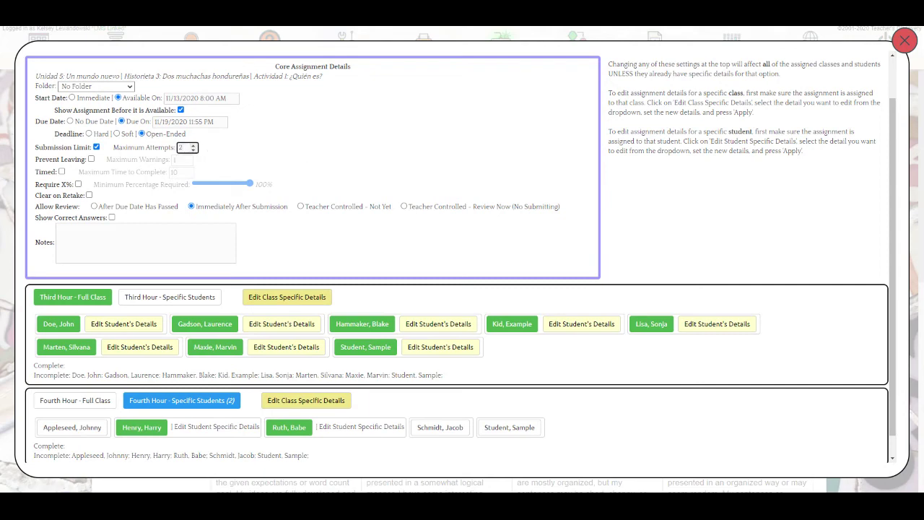
pyautogui.click(97, 147)
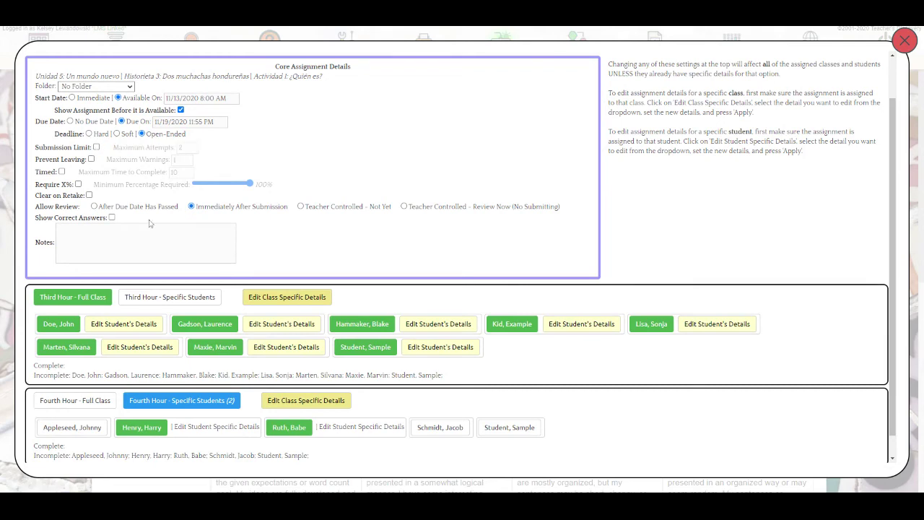
pyautogui.moveTo(40, 206); pyautogui.dragTo(79, 206)
pyautogui.click(94, 206)
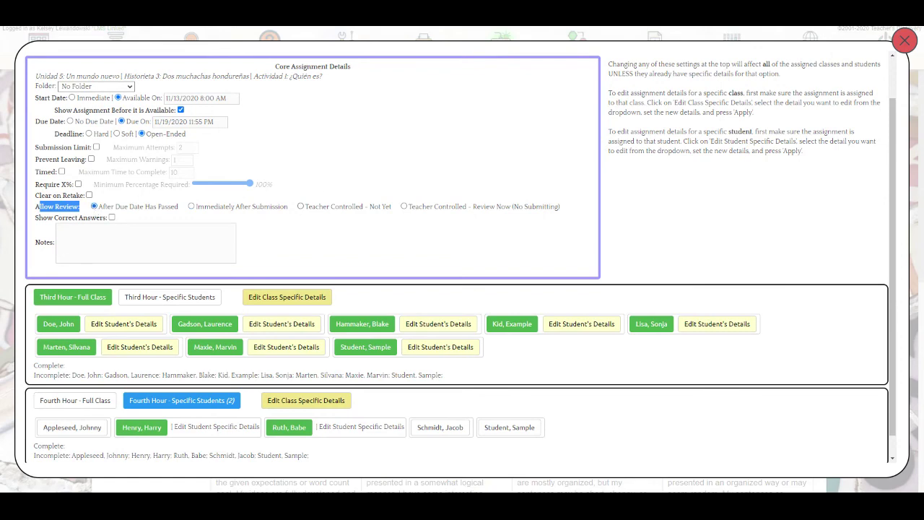
pyautogui.click(319, 206)
pyautogui.moveTo(127, 221); pyautogui.dragTo(30, 226)
pyautogui.click(65, 232)
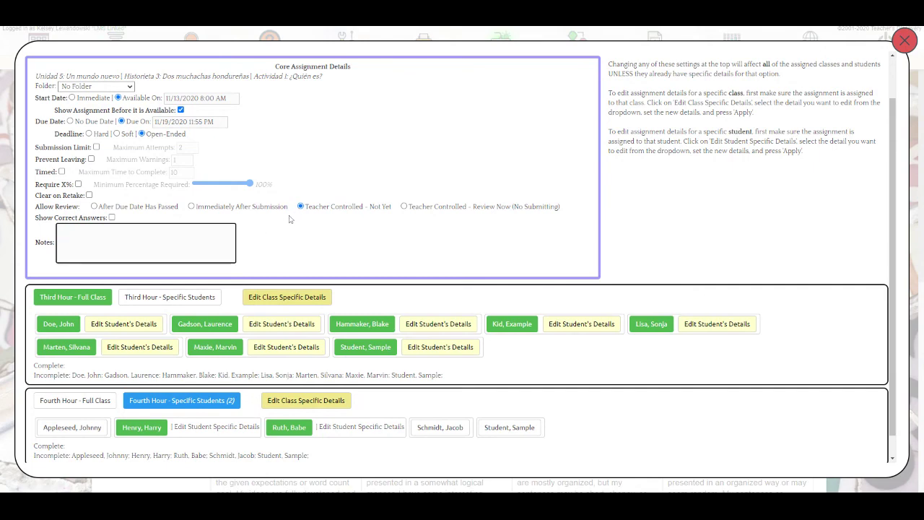
pyautogui.scroll(-1, 288, 219)
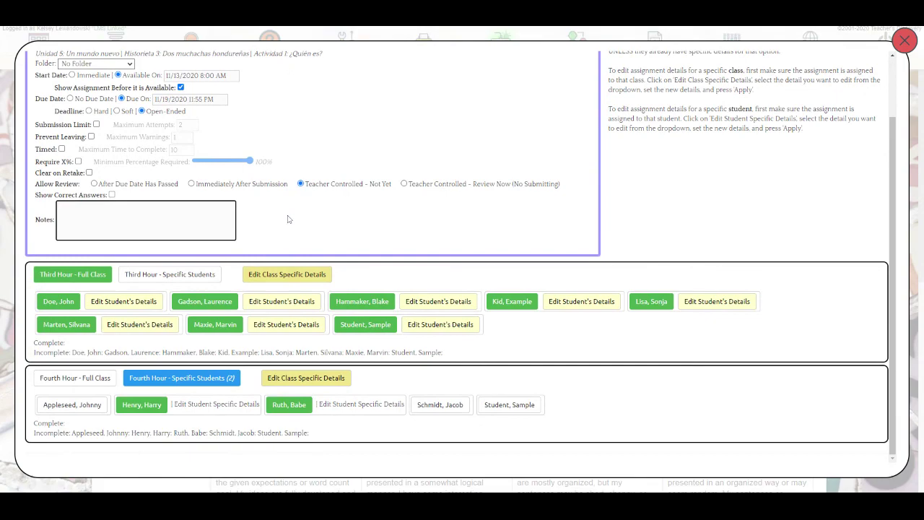
pyautogui.scroll(3, 124, 88)
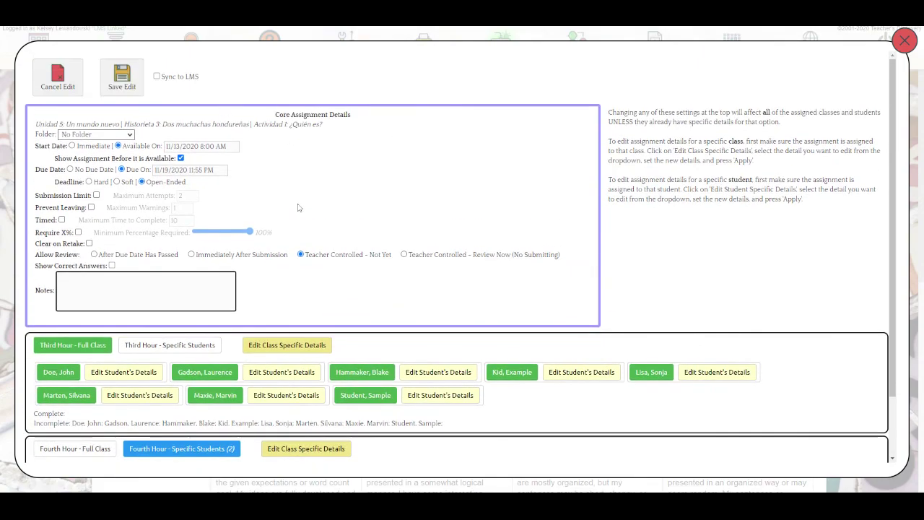
pyautogui.click(123, 79)
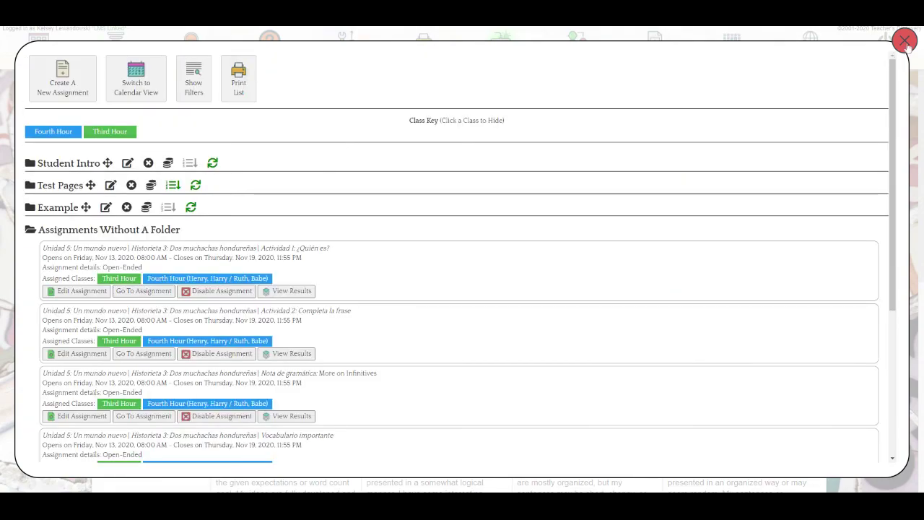
# - Close the assignments overlay with the red X to return to the lesson page
pyautogui.click(906, 42)
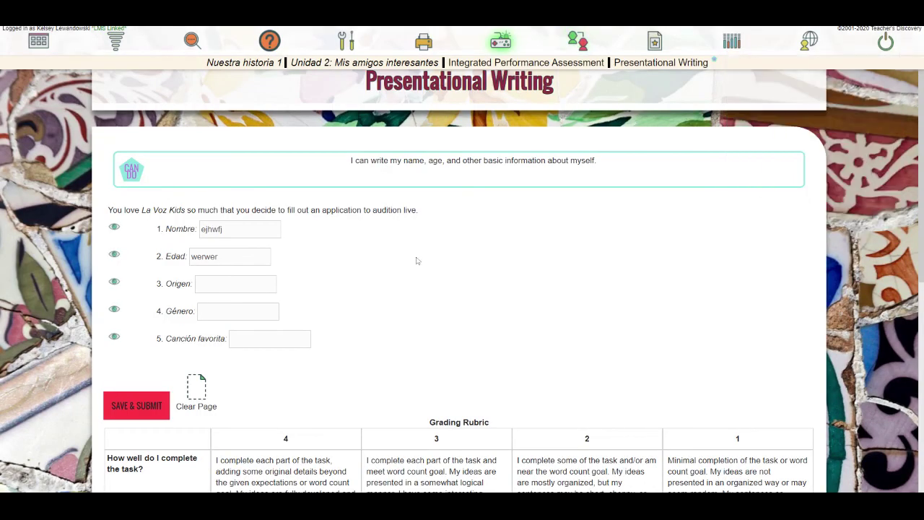